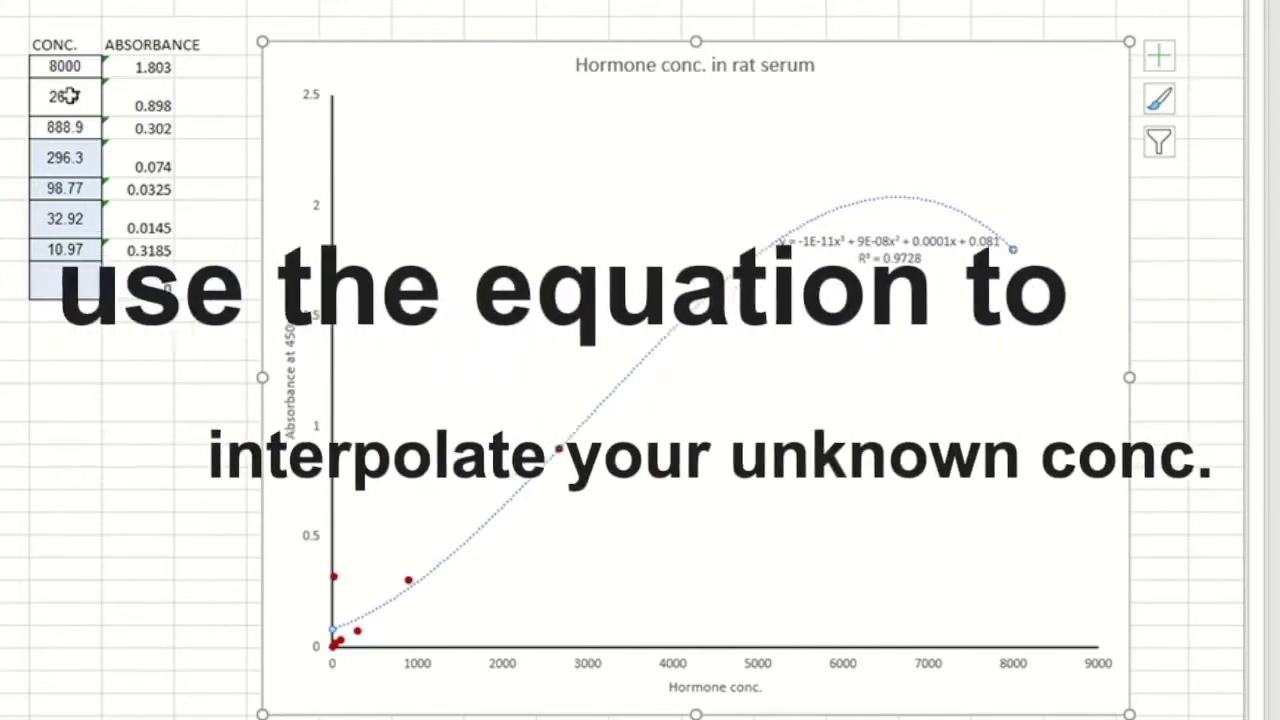
# Select the empty Excel cell just below the concentration values.
pyautogui.click(57, 310)
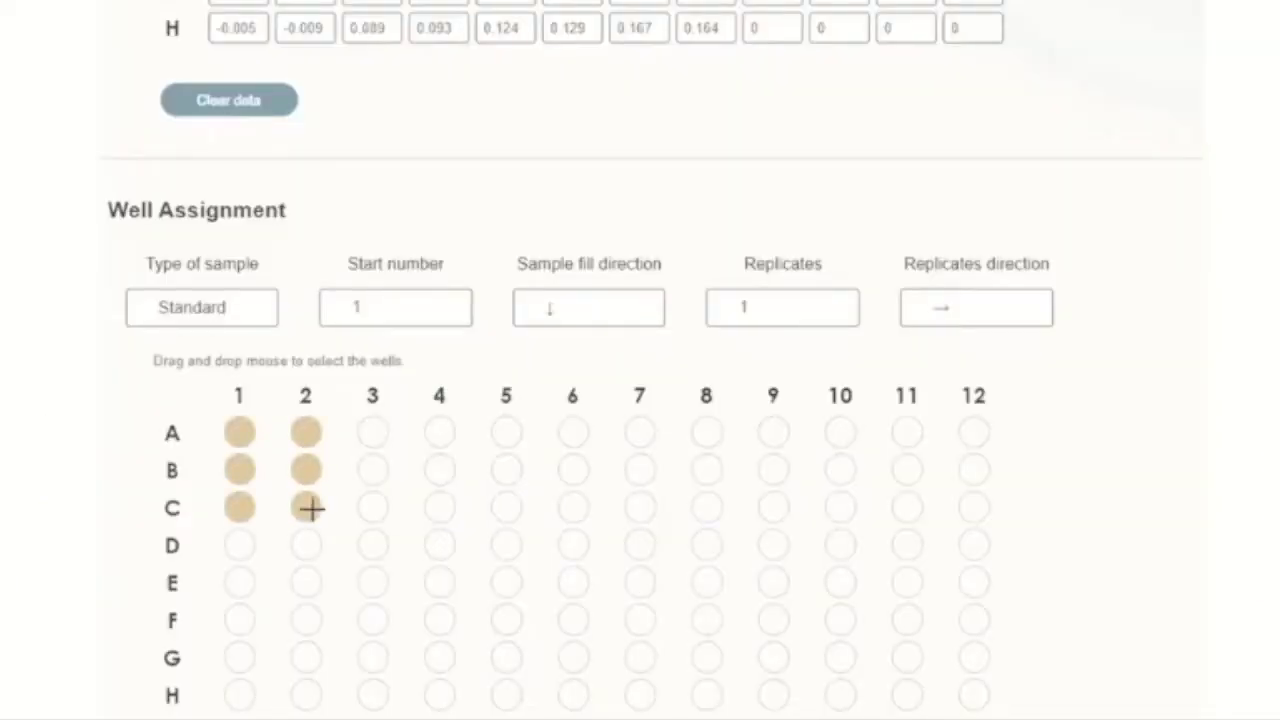
# Assign wells A1–H2 as standards S1–S16 and A3–H8 as unknowns, then scroll to the report.
pyautogui.moveTo(309, 508); pyautogui.dragTo(309, 691)
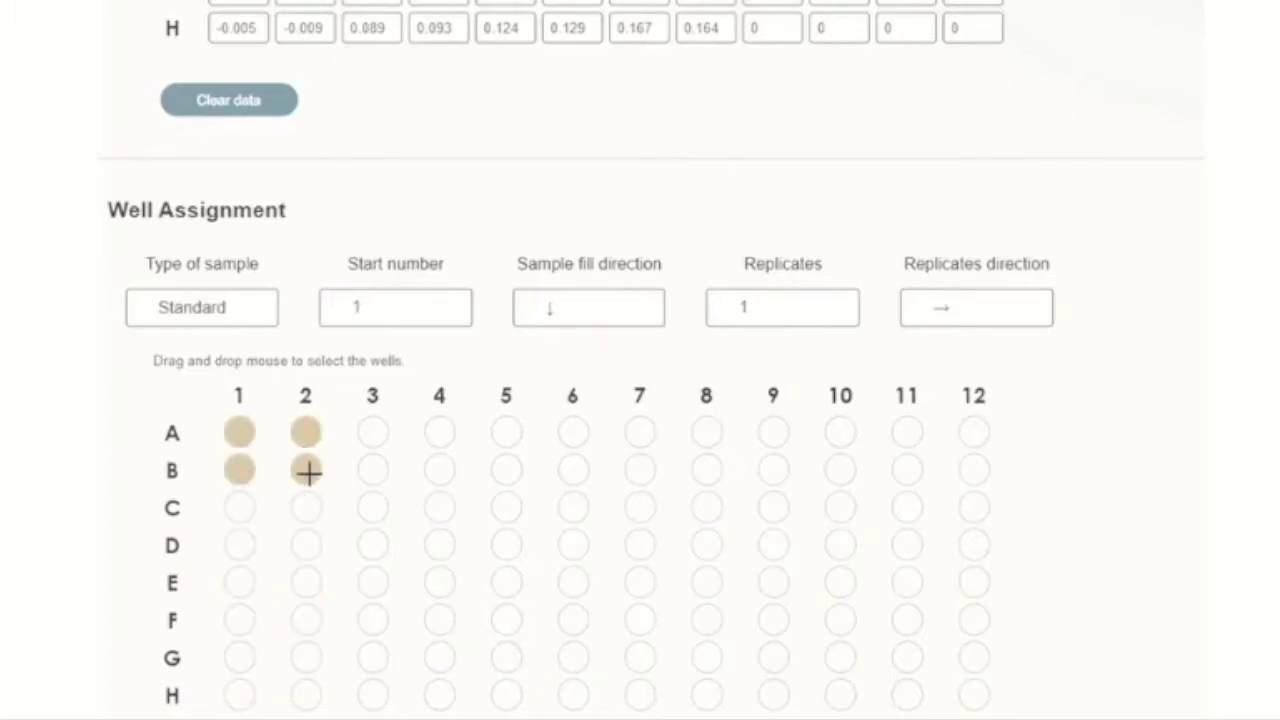
pyautogui.moveTo(308, 472); pyautogui.dragTo(309, 694)
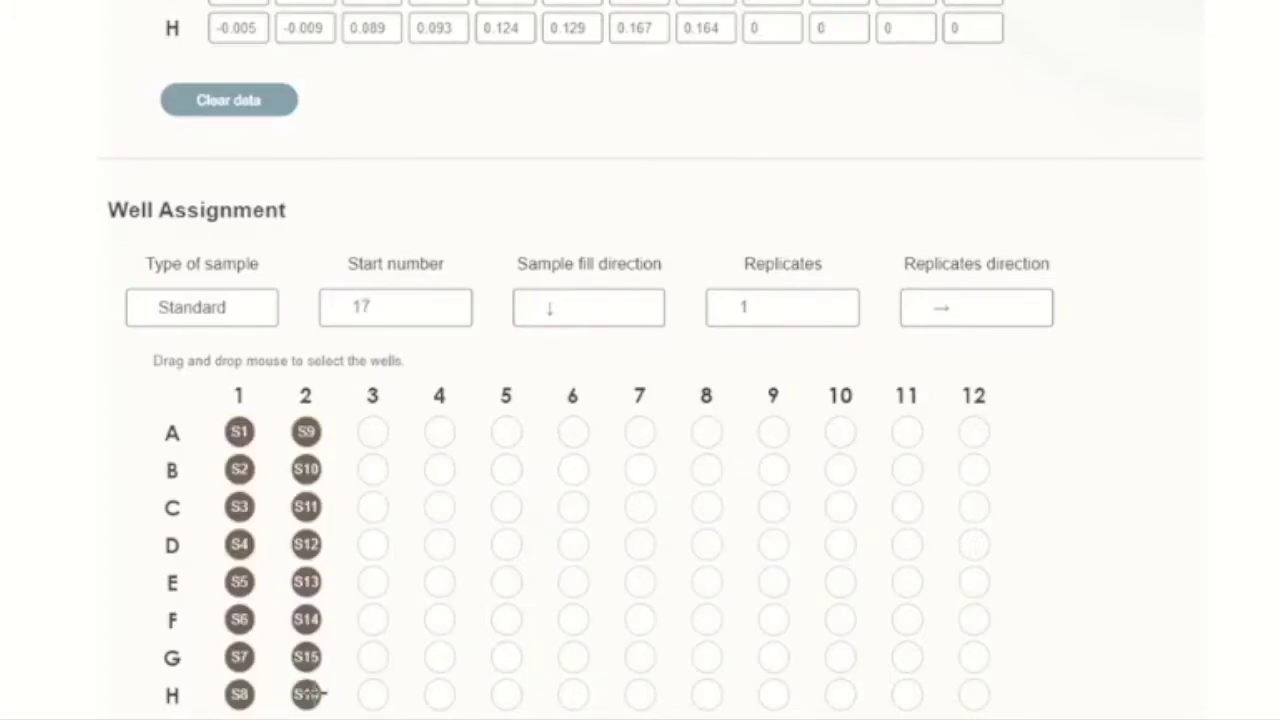
pyautogui.click(245, 320)
pyautogui.click(191, 408)
pyautogui.moveTo(365, 425); pyautogui.dragTo(717, 694)
pyautogui.moveTo(771, 434); pyautogui.dragTo(838, 470)
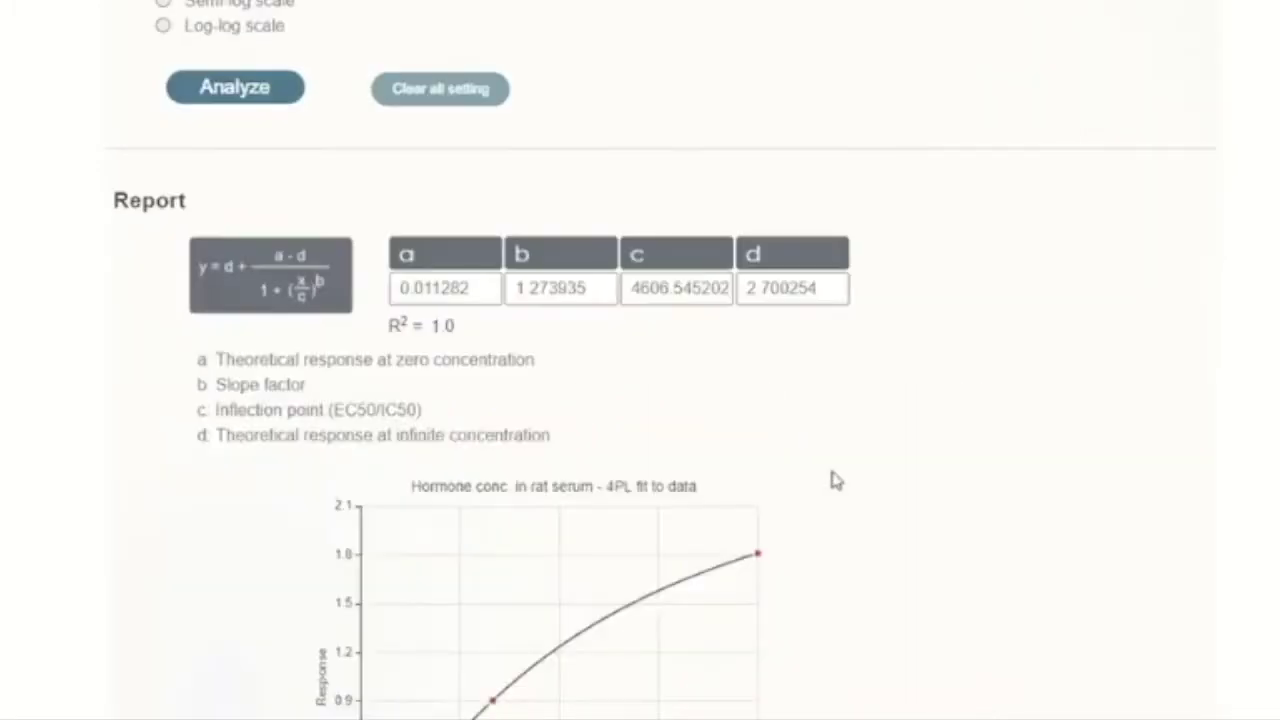
pyautogui.scroll(-5, 828, 477)
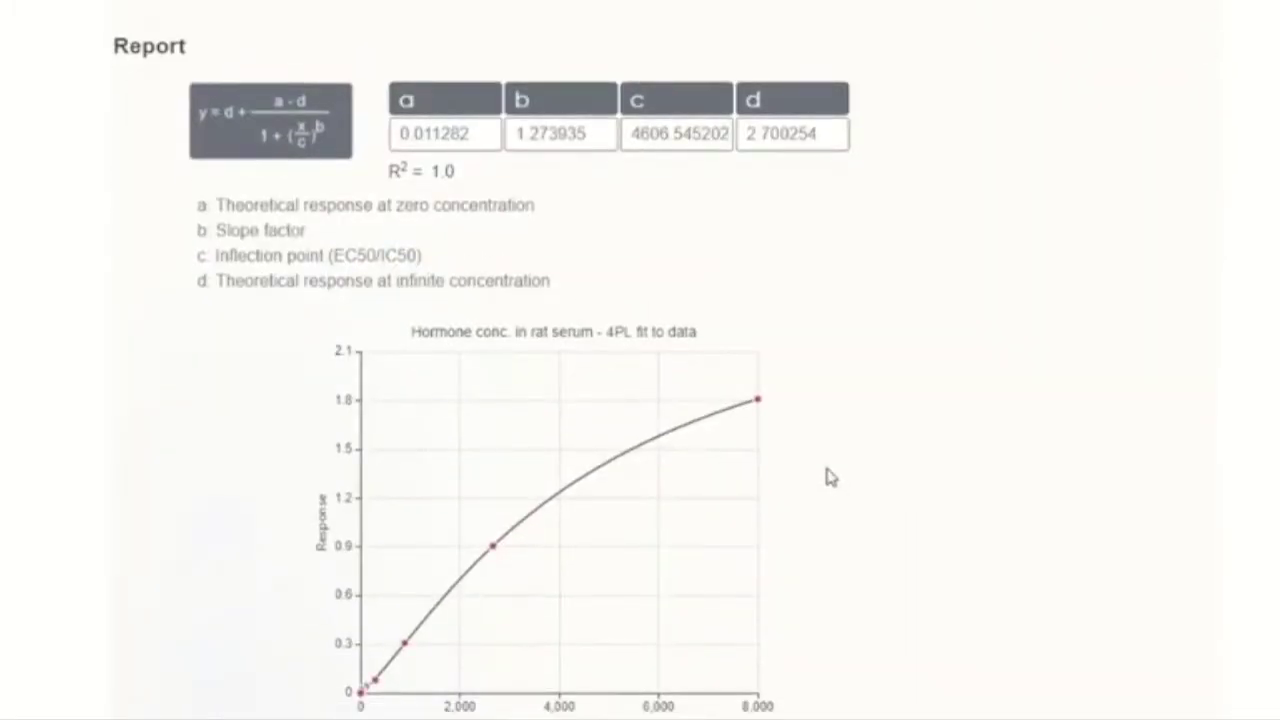
pyautogui.scroll(-1, 828, 477)
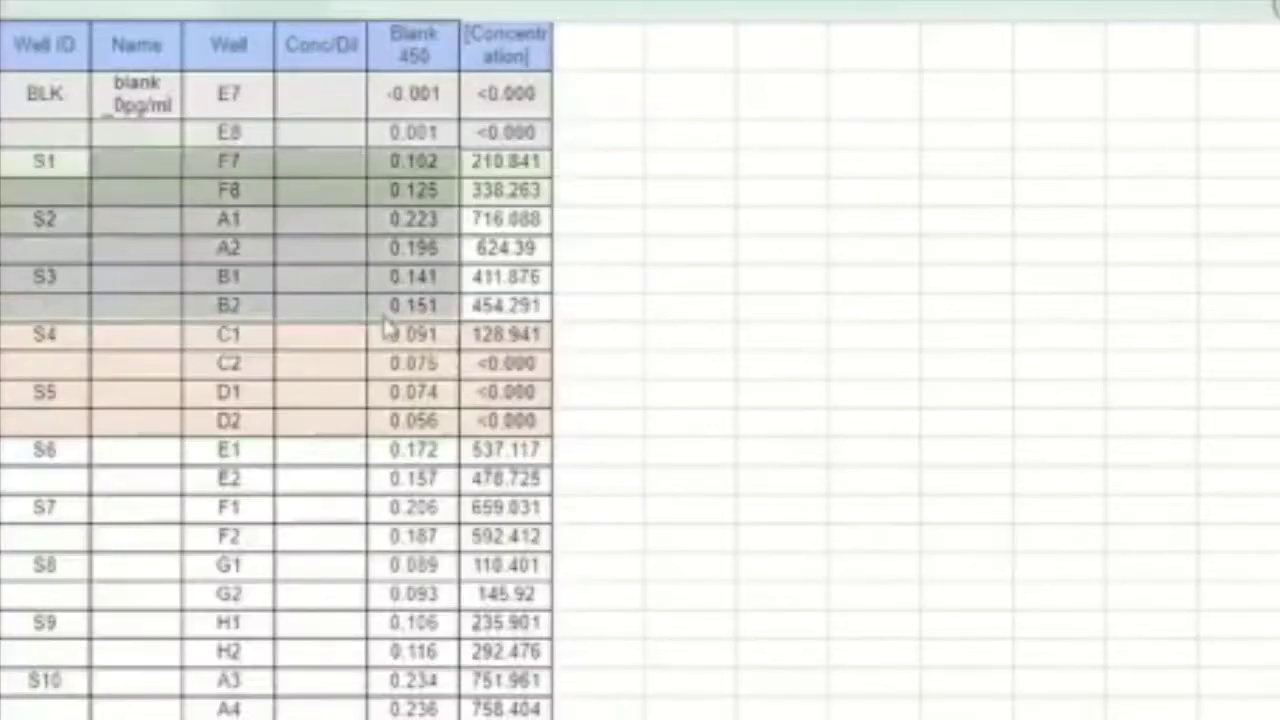
# Paste two Blank 450 headers above the S1–S5 standard labels.
pyautogui.moveTo(386, 323); pyautogui.dragTo(383, 391)
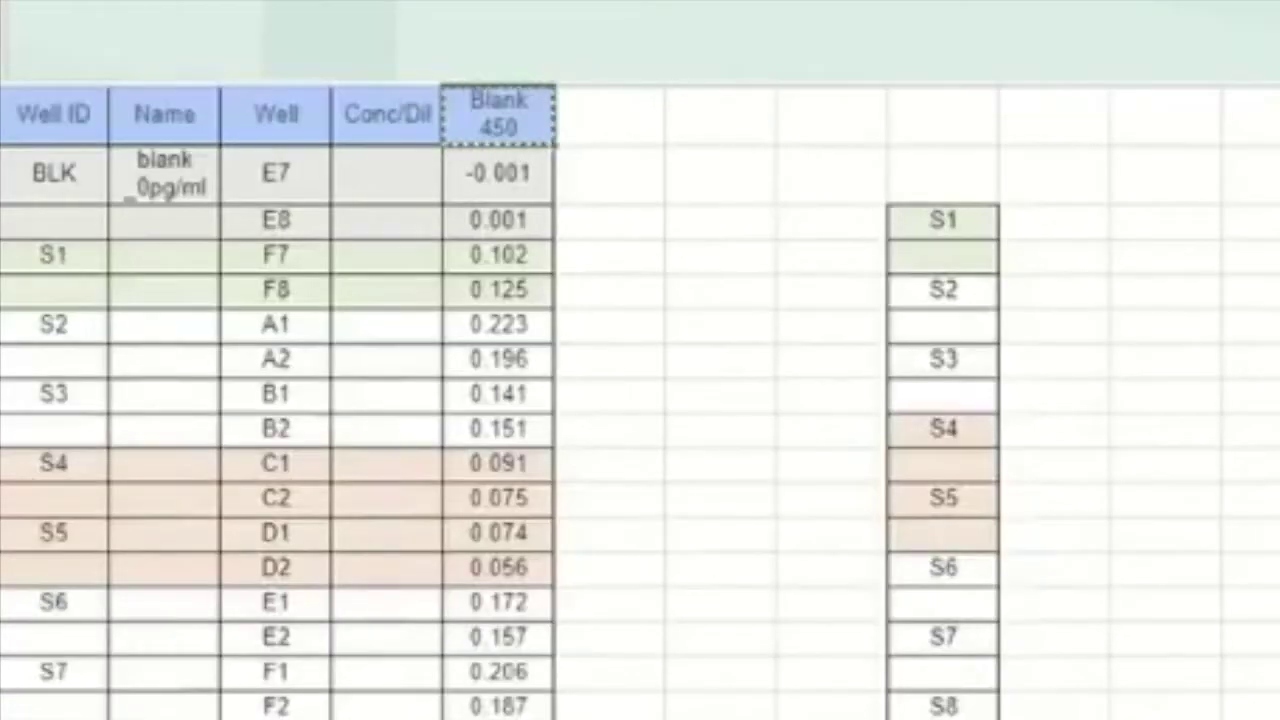
pyautogui.click(1058, 193)
pyautogui.write('Blank 450')
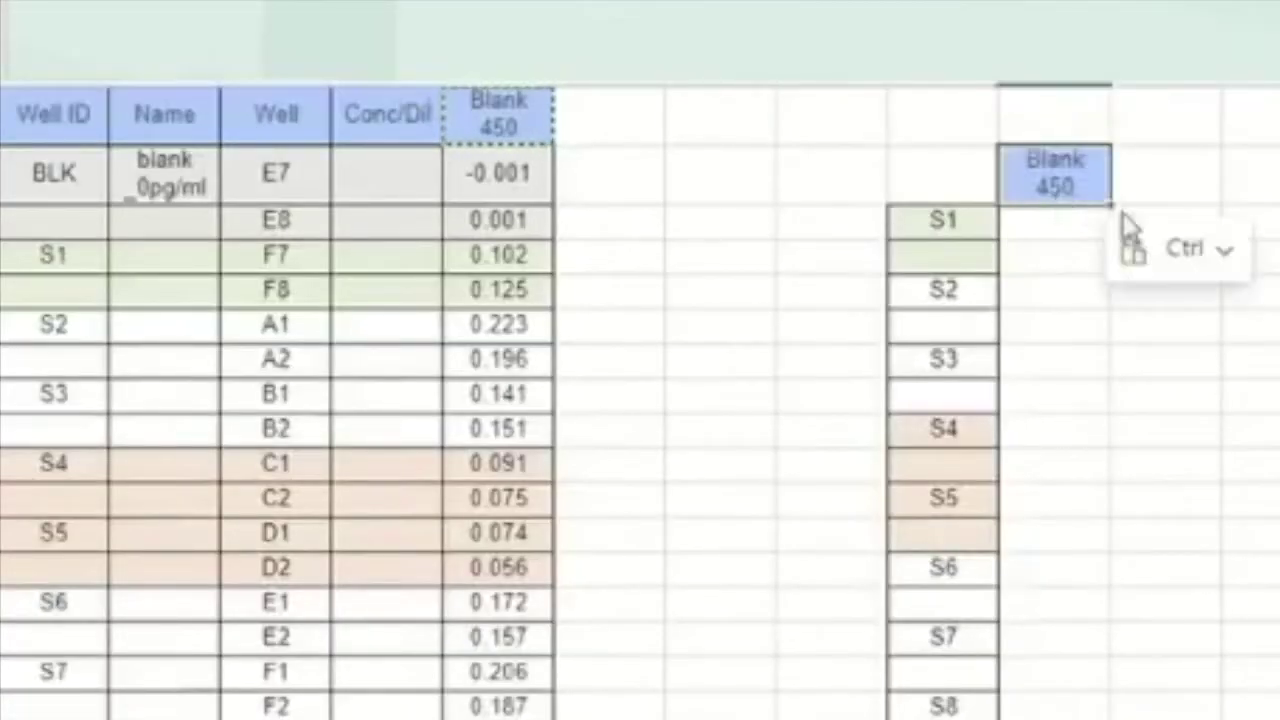
pyautogui.click(1172, 190)
pyautogui.write('Blank 450')
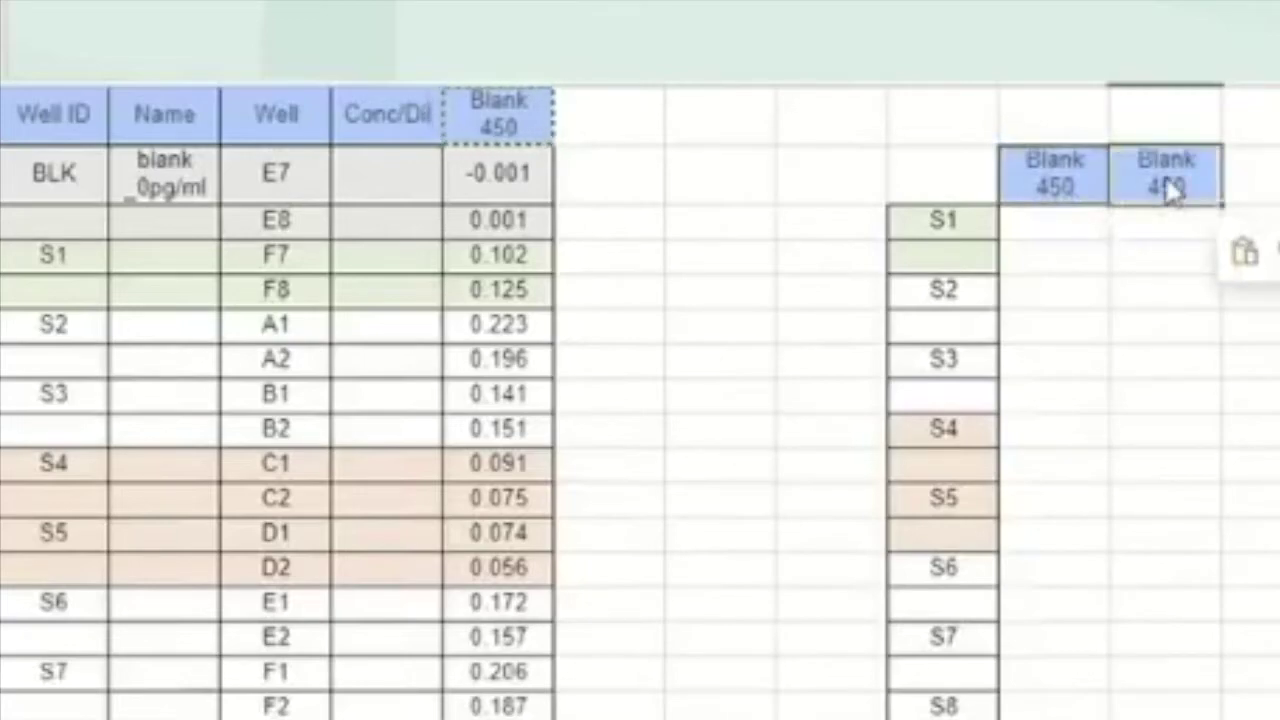
pyautogui.click(1062, 225)
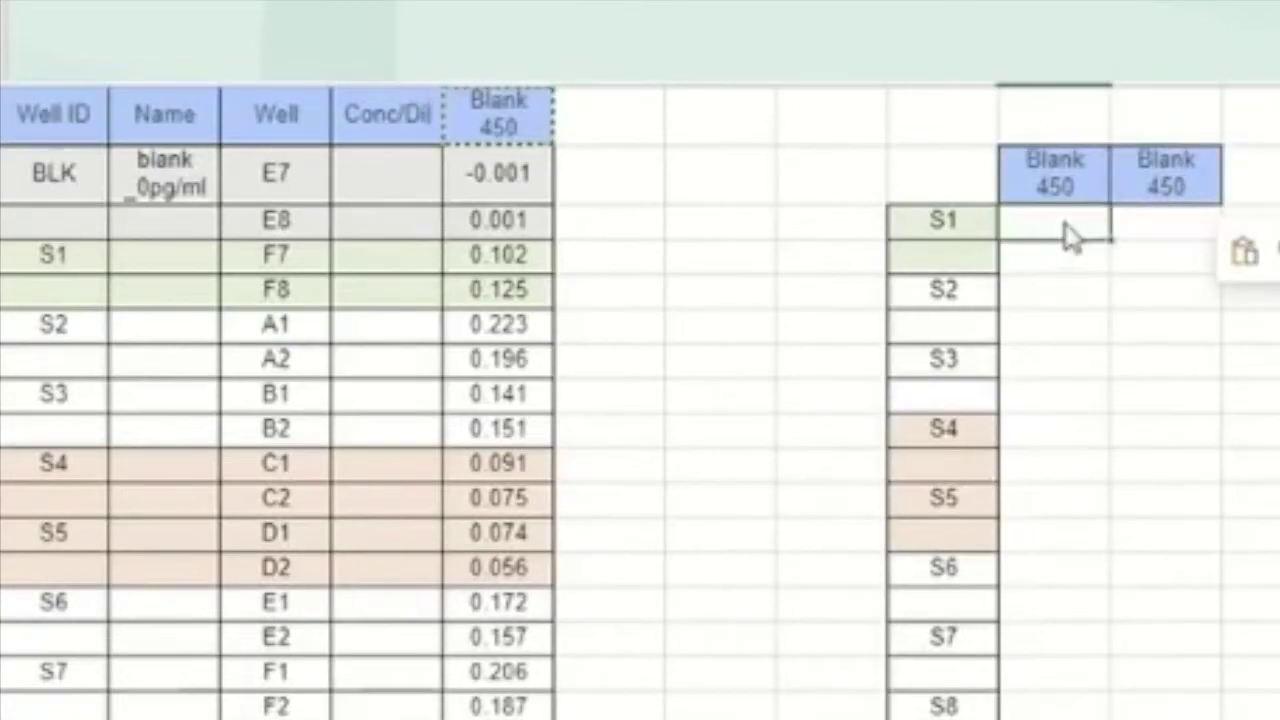
# Transpose S1's duplicate readings 0.102 and 0.125 into the S1 row.
pyautogui.click(478, 232)
pyautogui.moveTo(478, 232); pyautogui.dragTo(491, 286)
pyautogui.rightClick(489, 276)
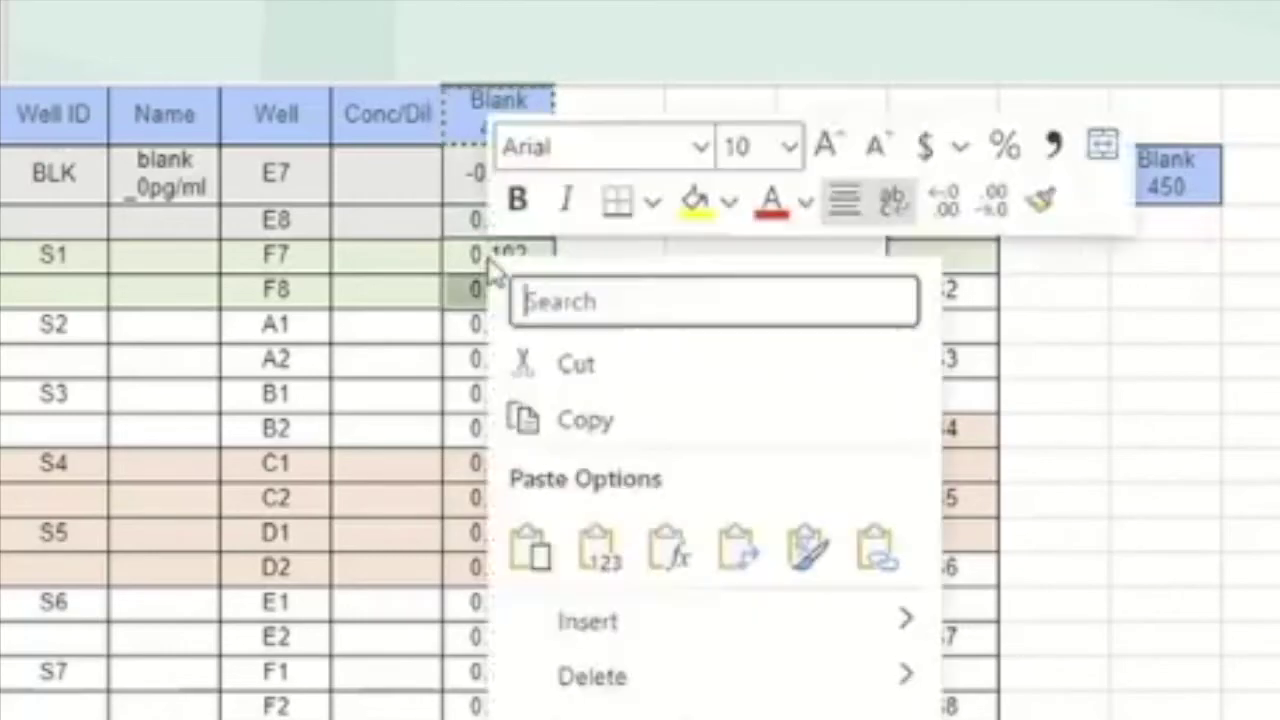
pyautogui.click(287, 113)
pyautogui.rightClick(287, 113)
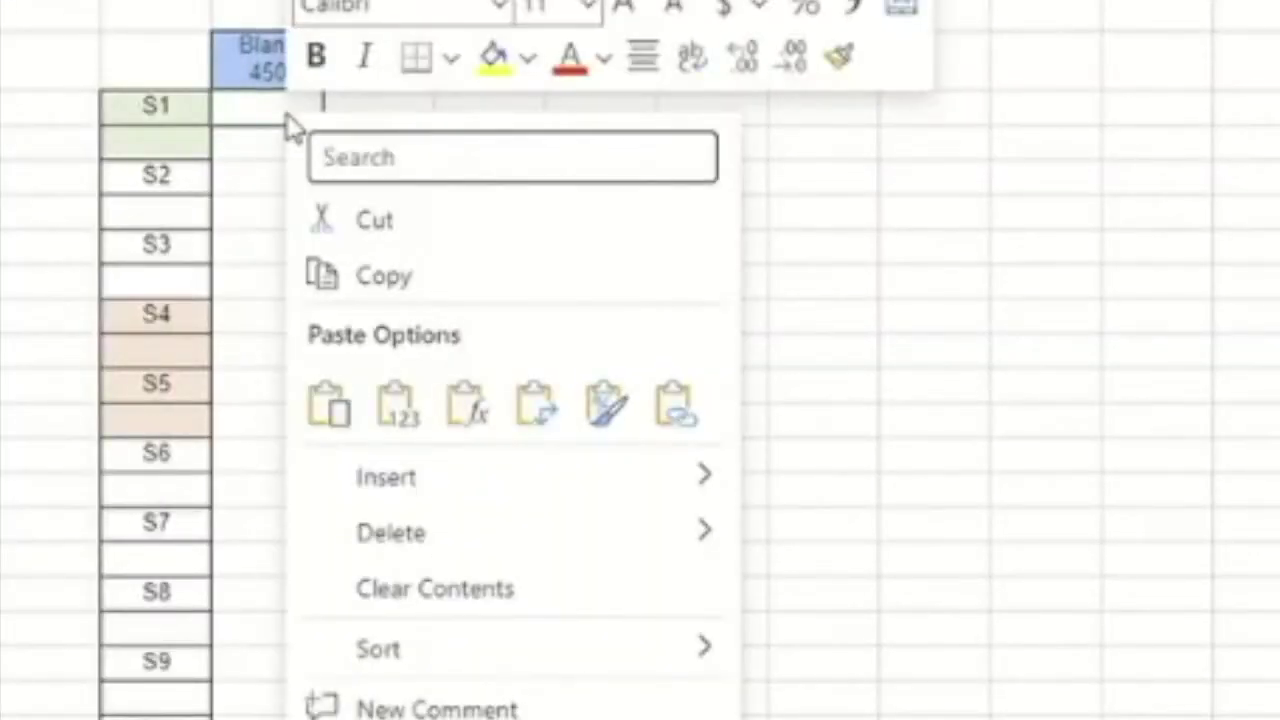
pyautogui.click(536, 405)
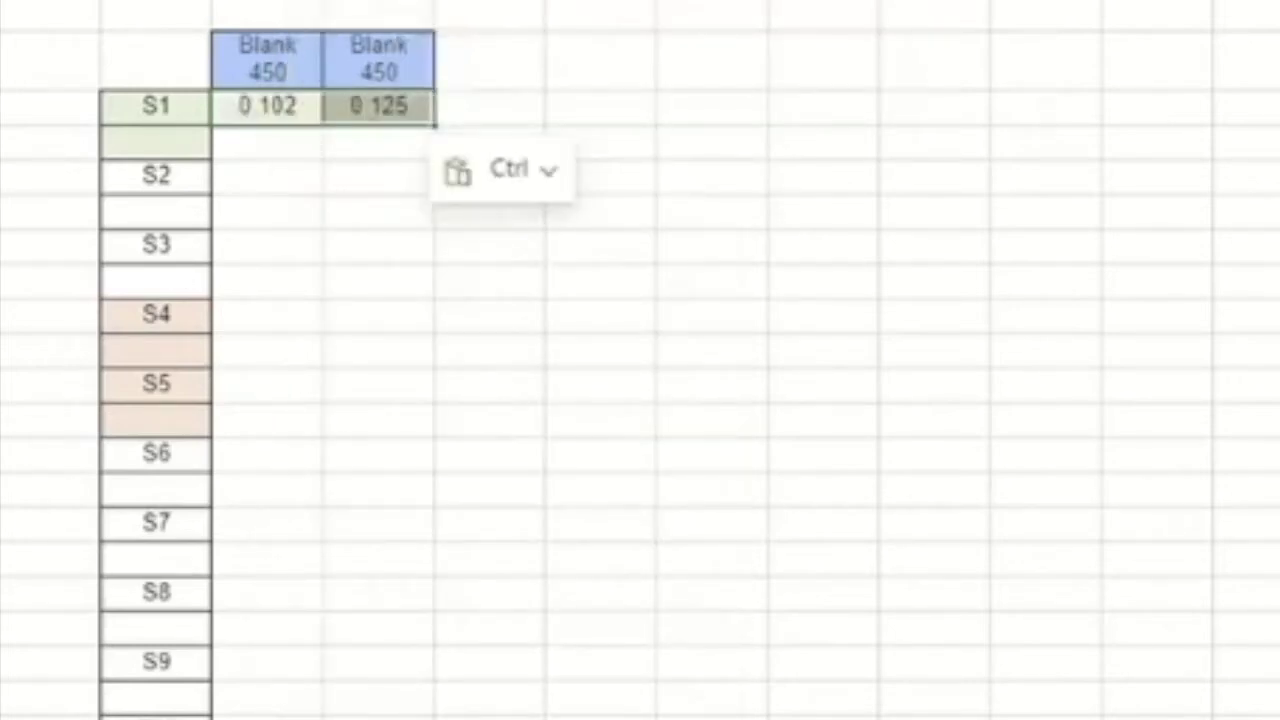
# Transpose S2's readings (0.223, 0.196) and S3's readings (0.141, 0.151) into their rows.
pyautogui.rightClick(2, 236)
pyautogui.click(291, 176)
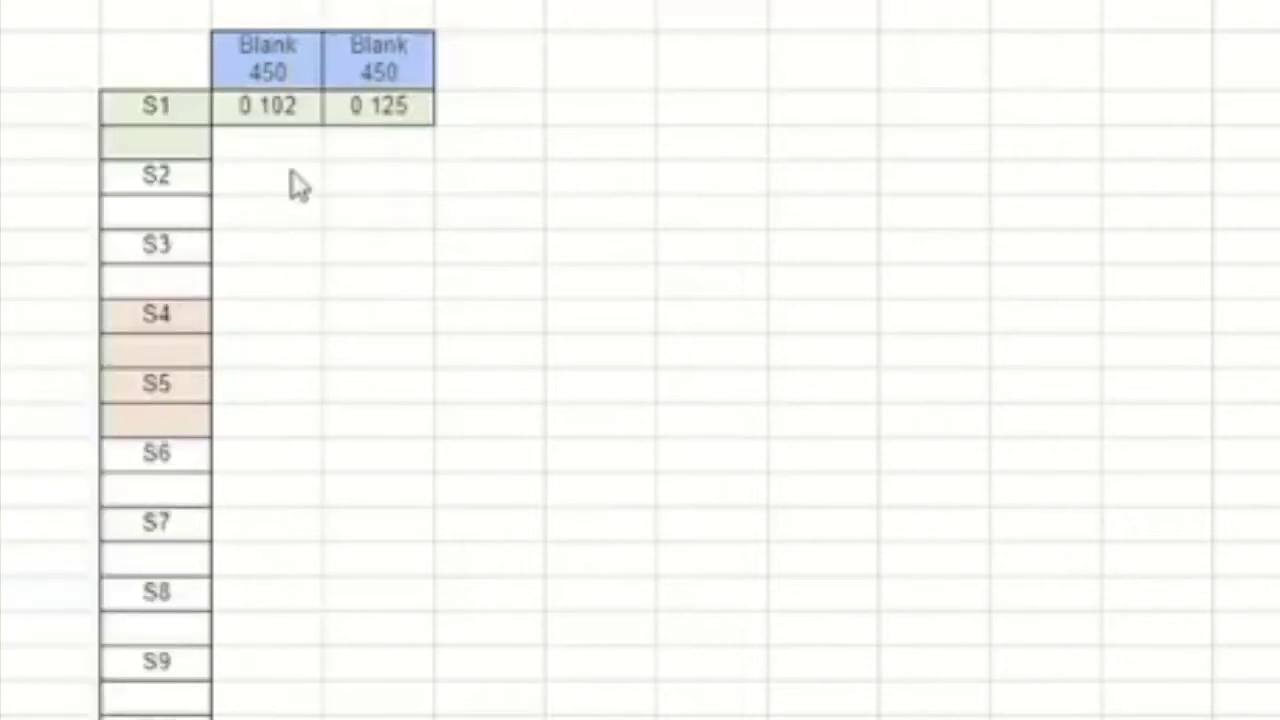
pyautogui.rightClick(287, 176)
pyautogui.click(534, 470)
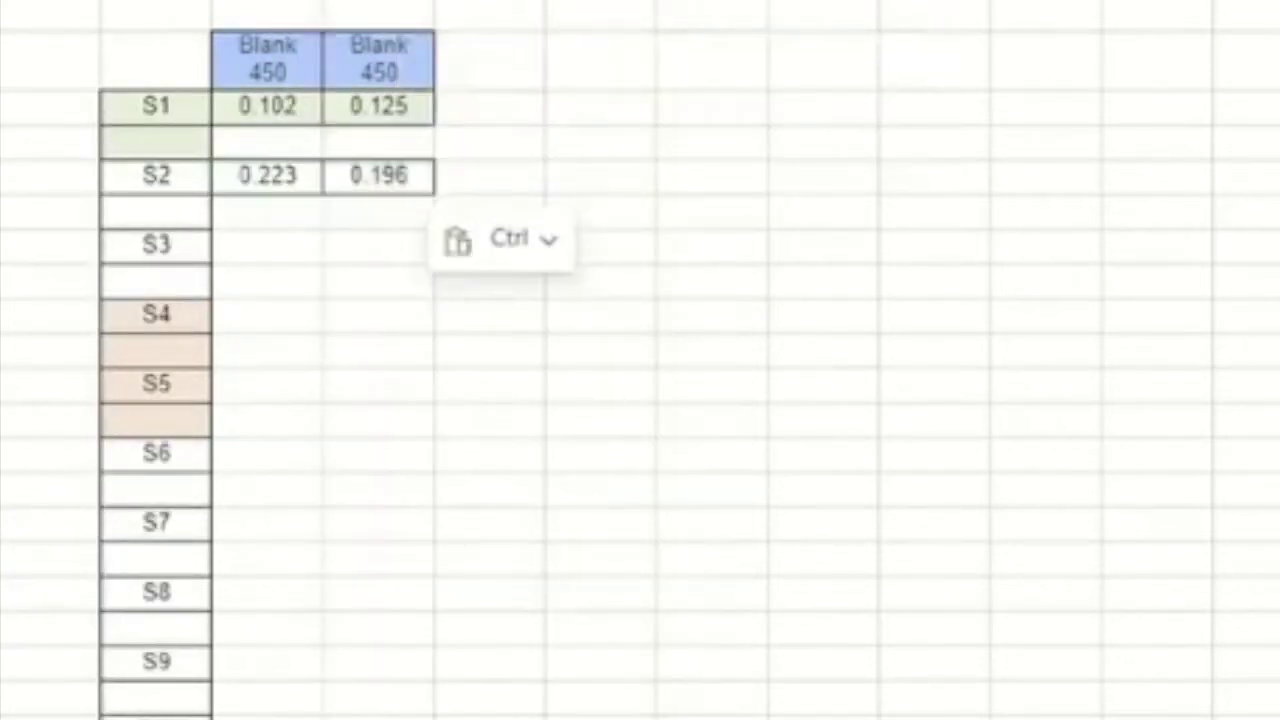
pyautogui.rightClick(2, 236)
pyautogui.press('Escape')
pyautogui.click(283, 258)
pyautogui.rightClick(283, 257)
pyautogui.click(521, 546)
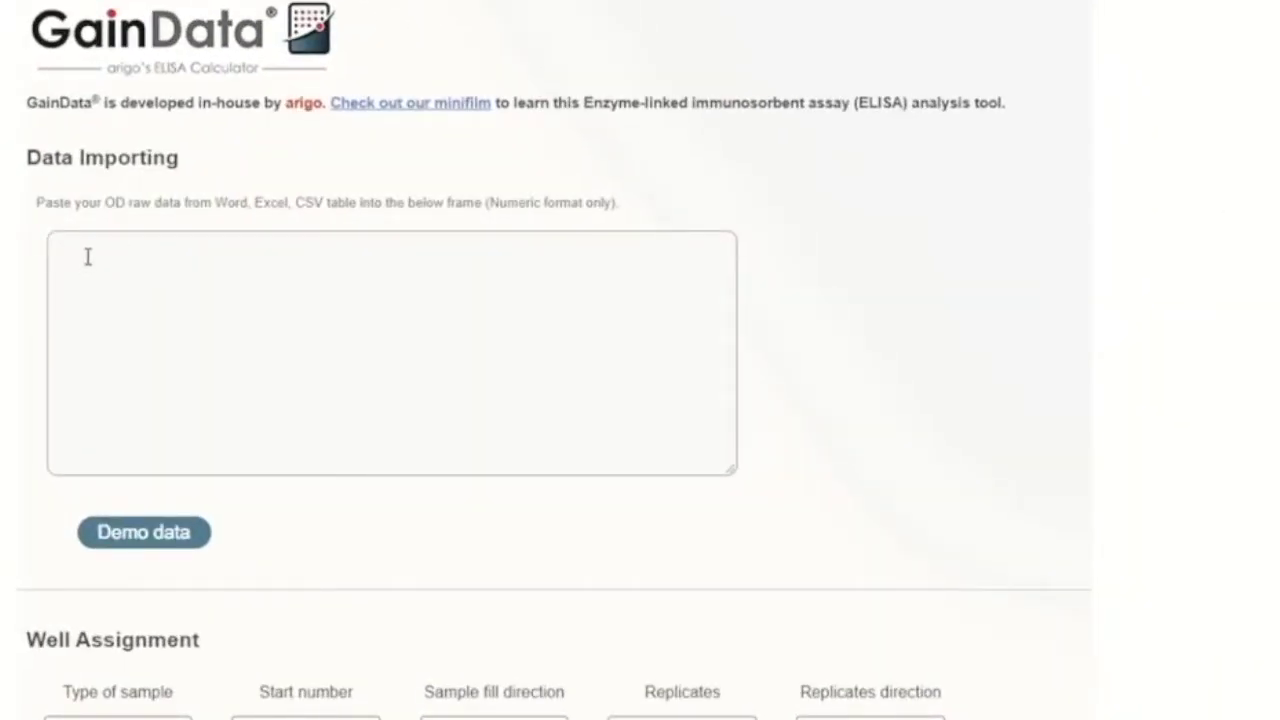
# Paste the copied OD readings into the Data Importing box, filling wells A1–H10.
pyautogui.scroll(-2, 217, 320)
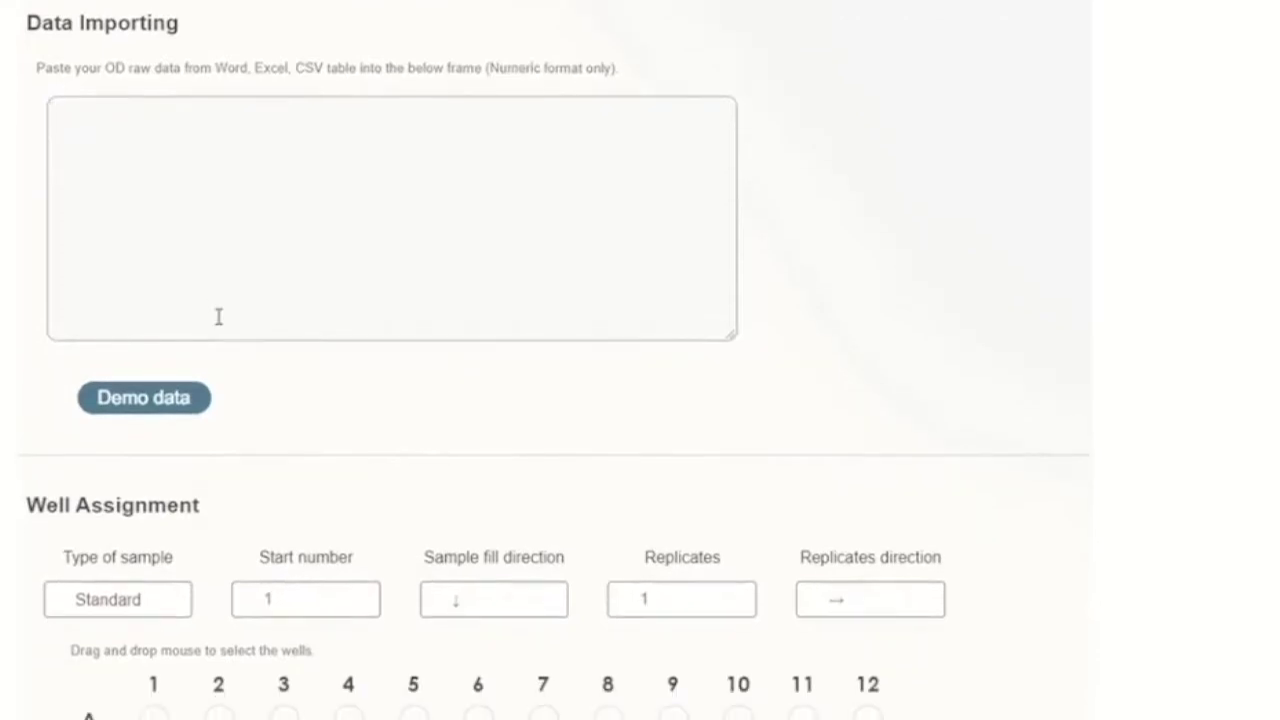
pyautogui.rightClick(58, 117)
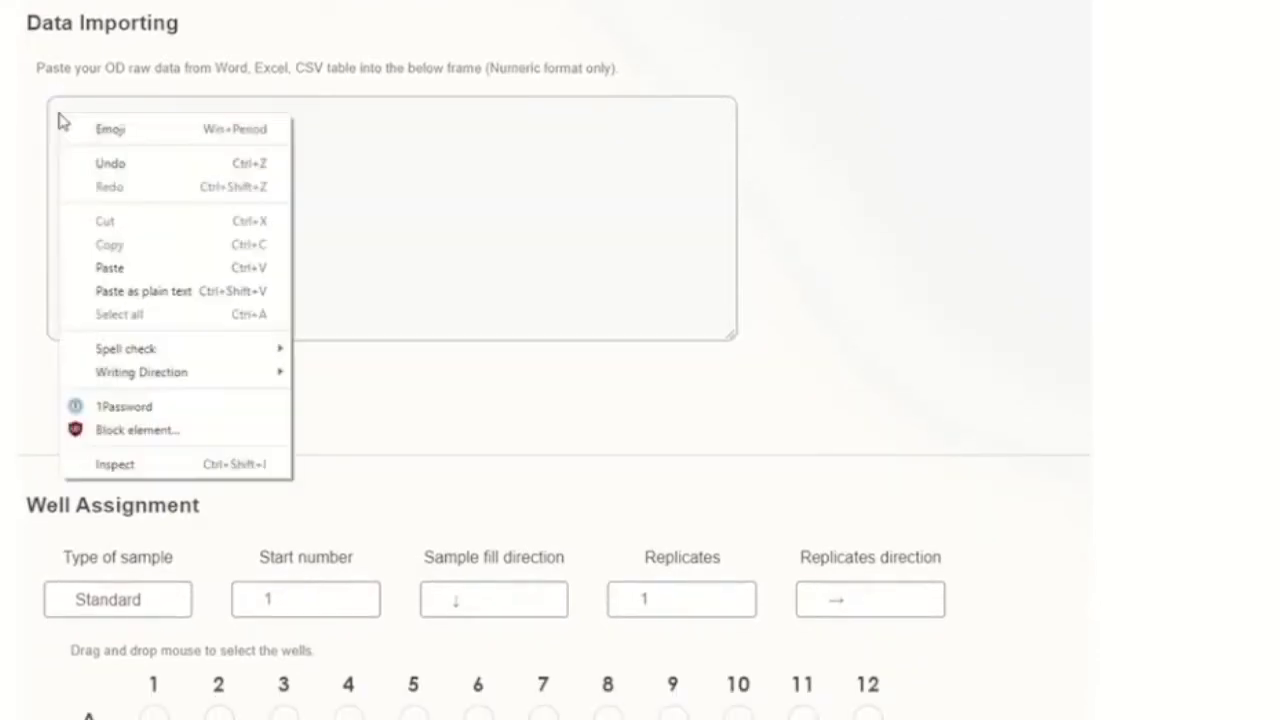
pyautogui.click(140, 268)
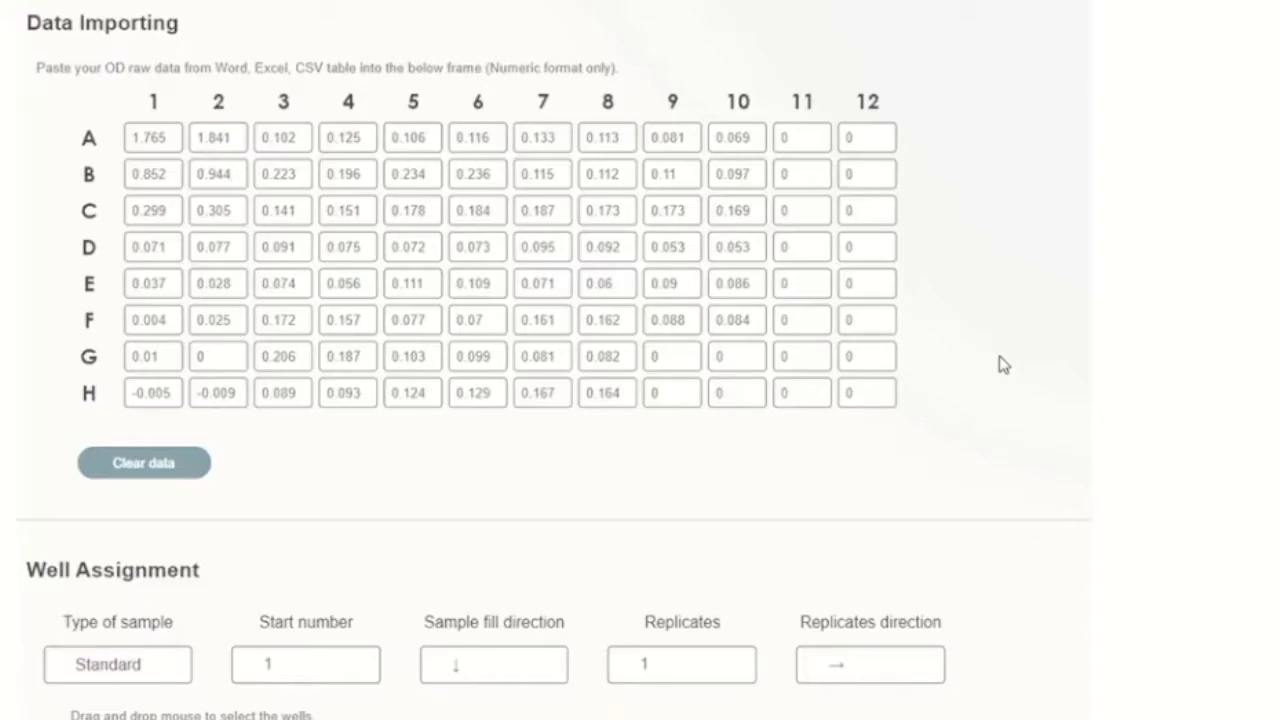
# Set wells A1–H2 as standards S1–S16 and wells A3–B8 as Unknown samples.
pyautogui.moveTo(186, 377); pyautogui.dragTo(286, 718)
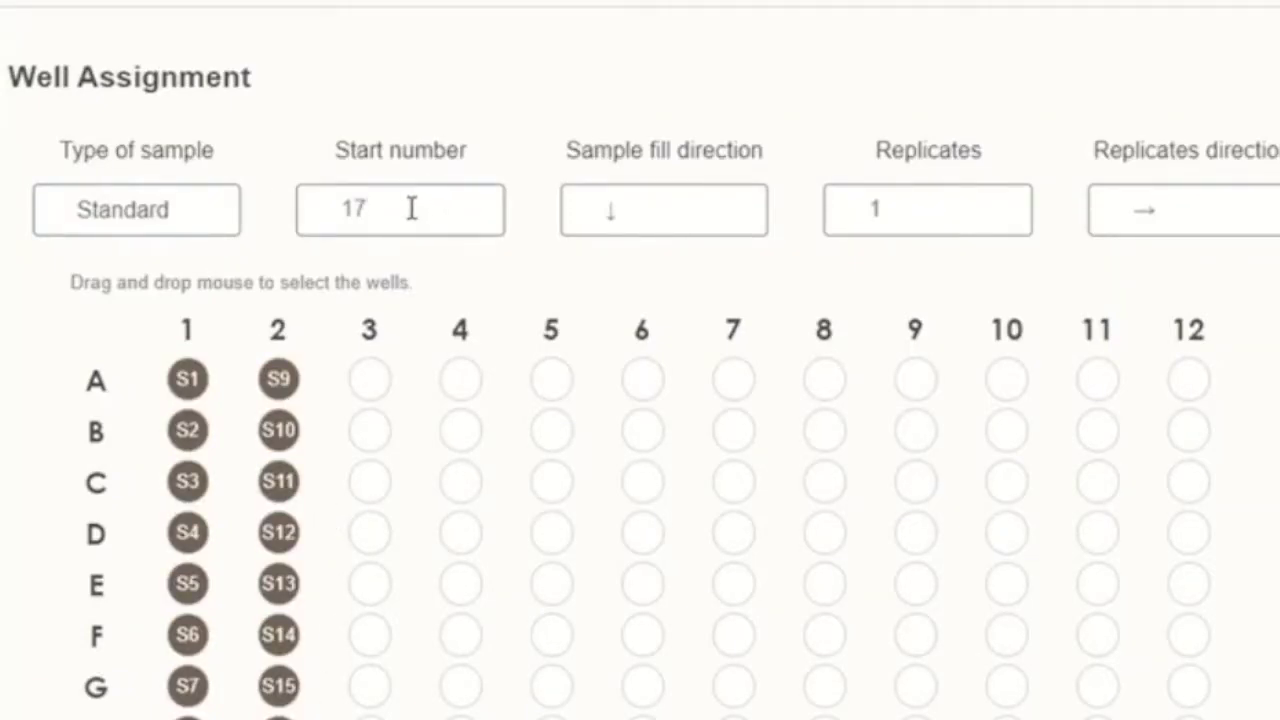
pyautogui.click(194, 230)
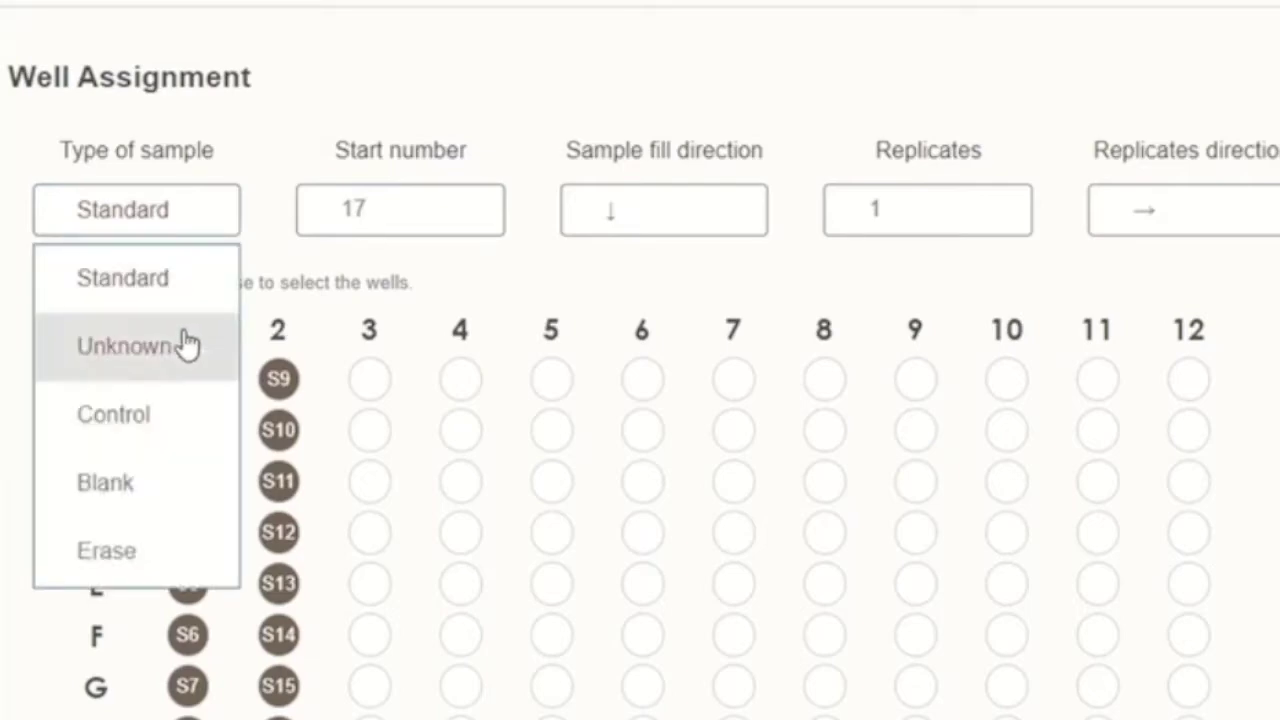
pyautogui.click(124, 346)
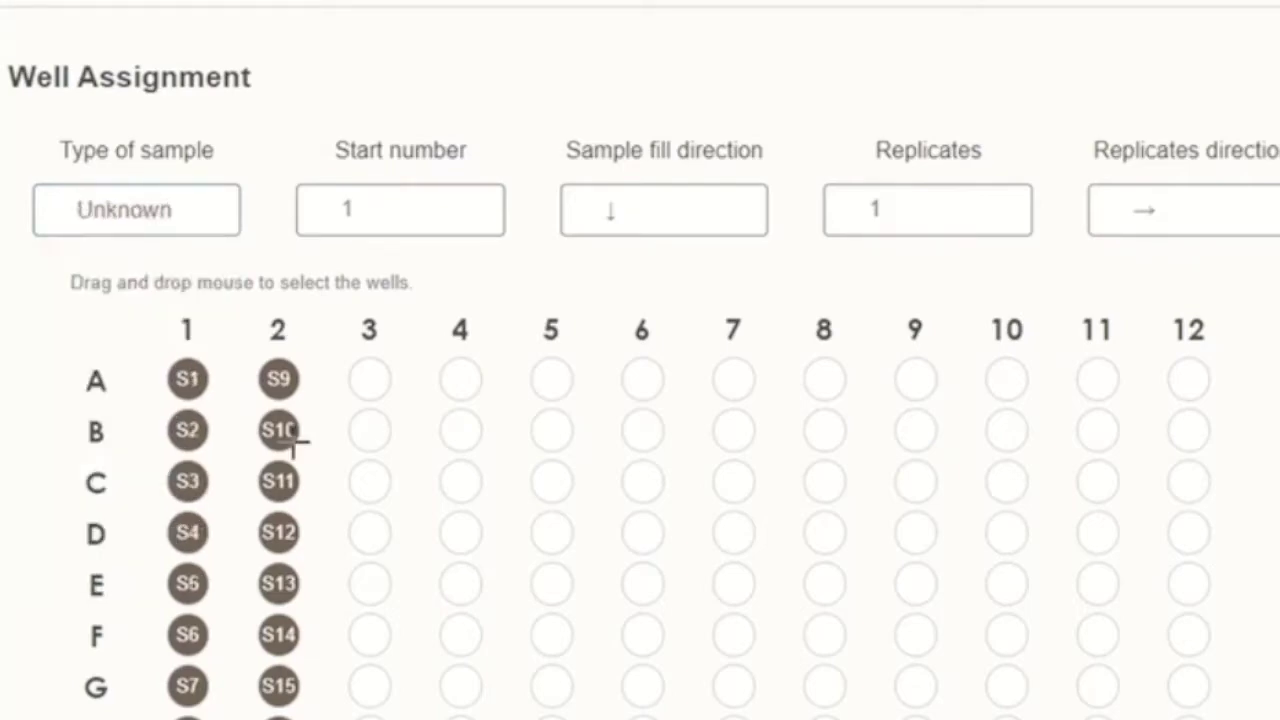
pyautogui.moveTo(363, 372); pyautogui.dragTo(837, 466)
pyautogui.moveTo(363, 372); pyautogui.dragTo(931, 674)
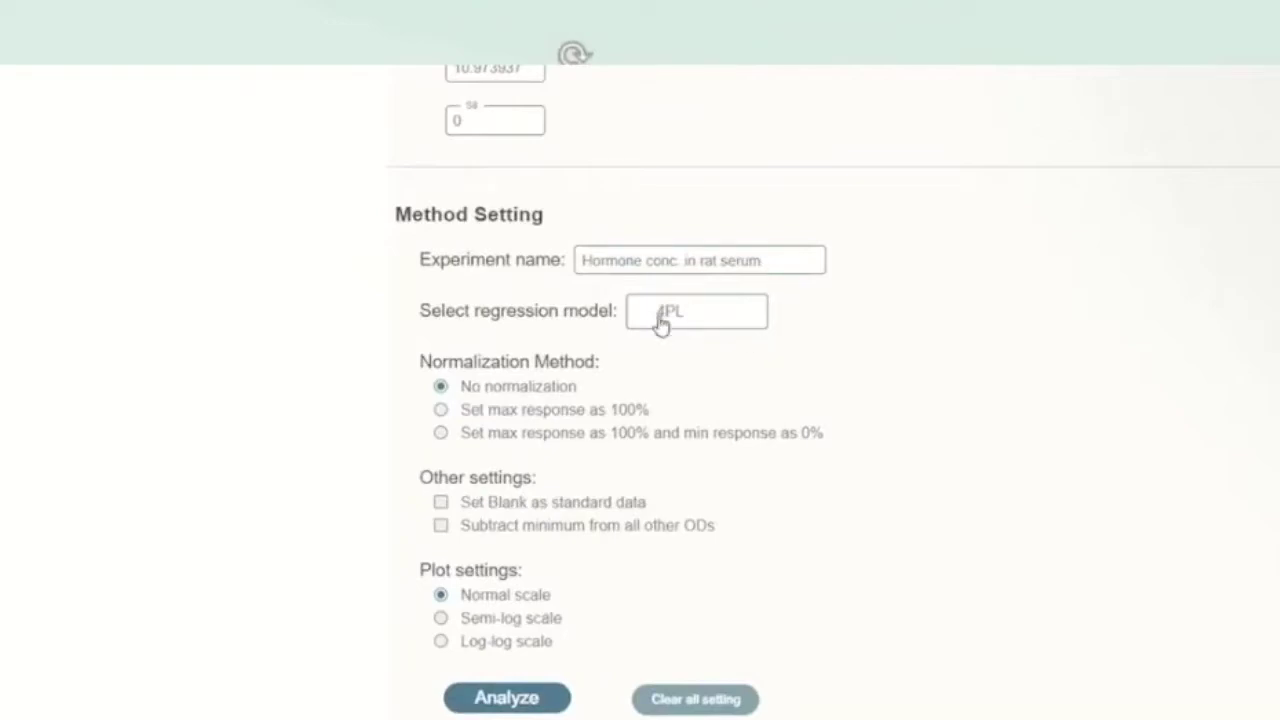
pyautogui.click(727, 322)
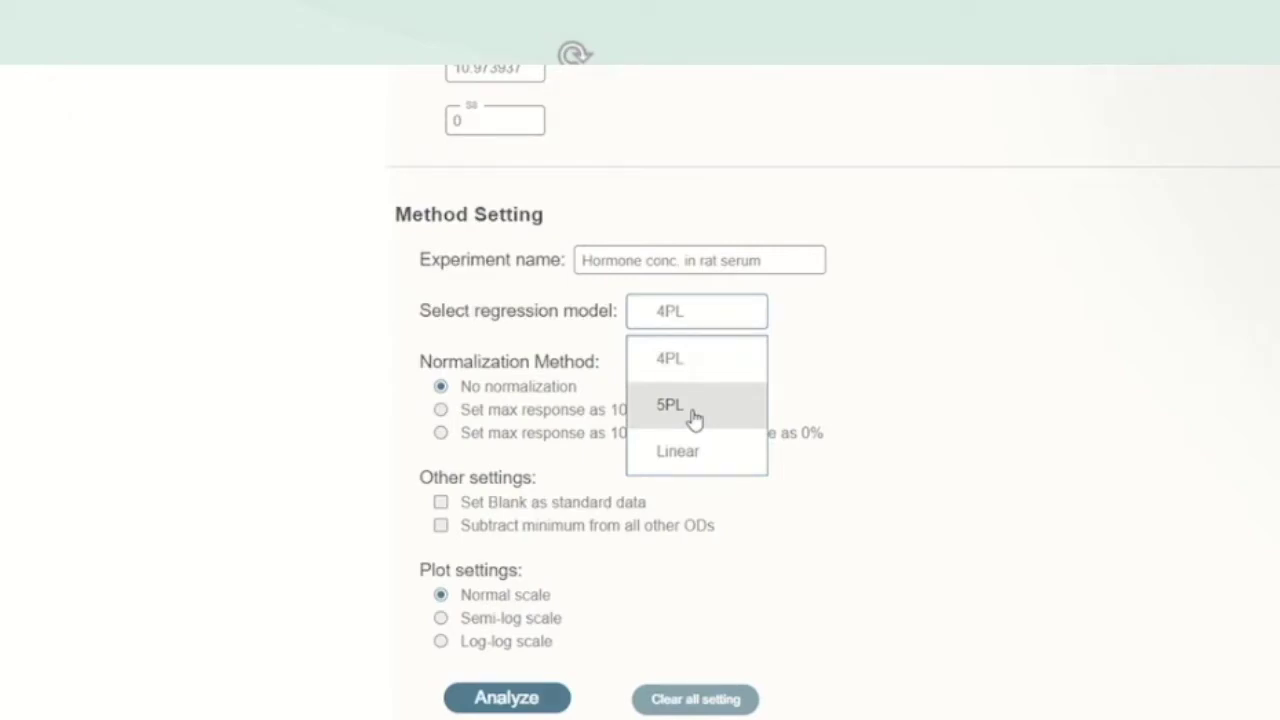
pyautogui.click(622, 426)
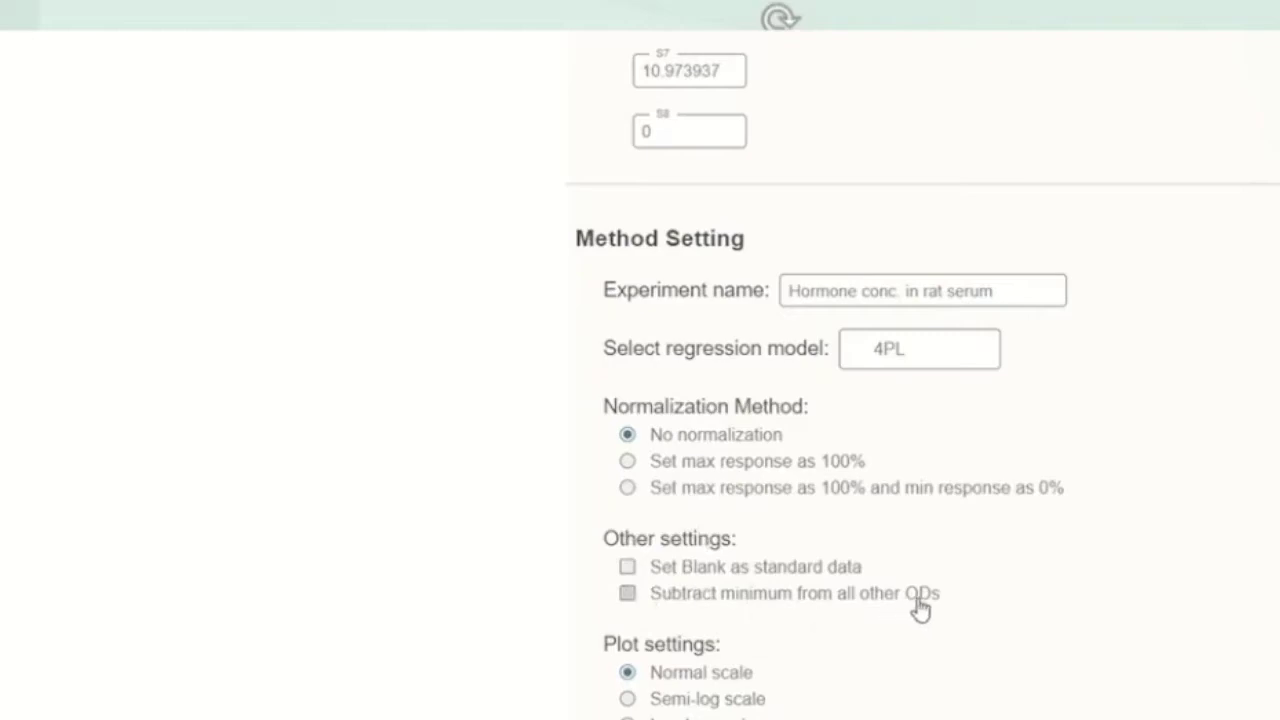
pyautogui.click(627, 594)
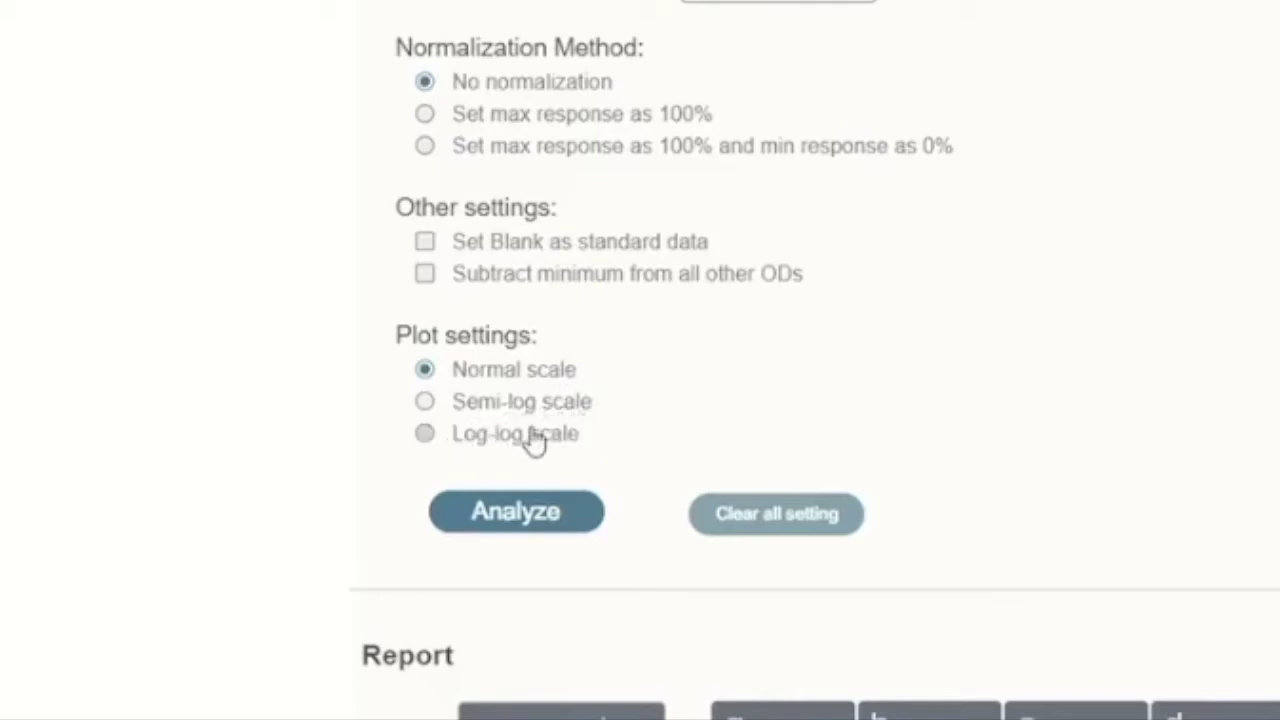
pyautogui.scroll(-2, 563, 480)
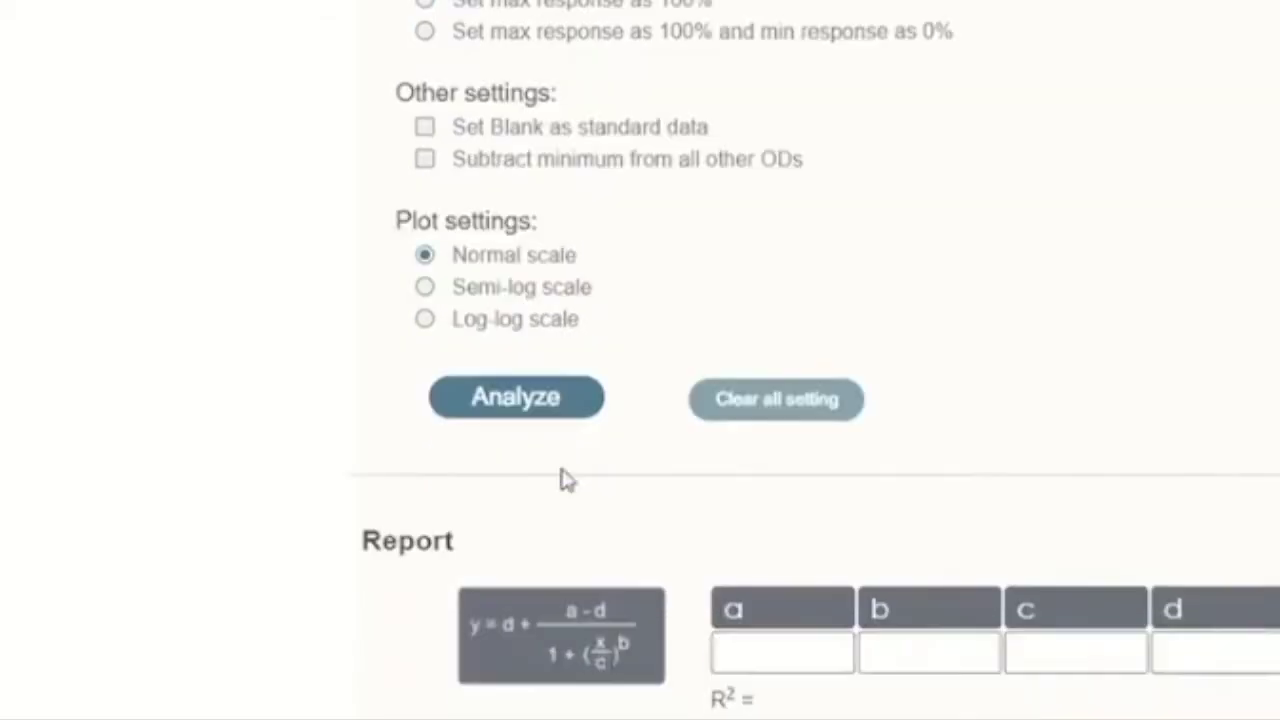